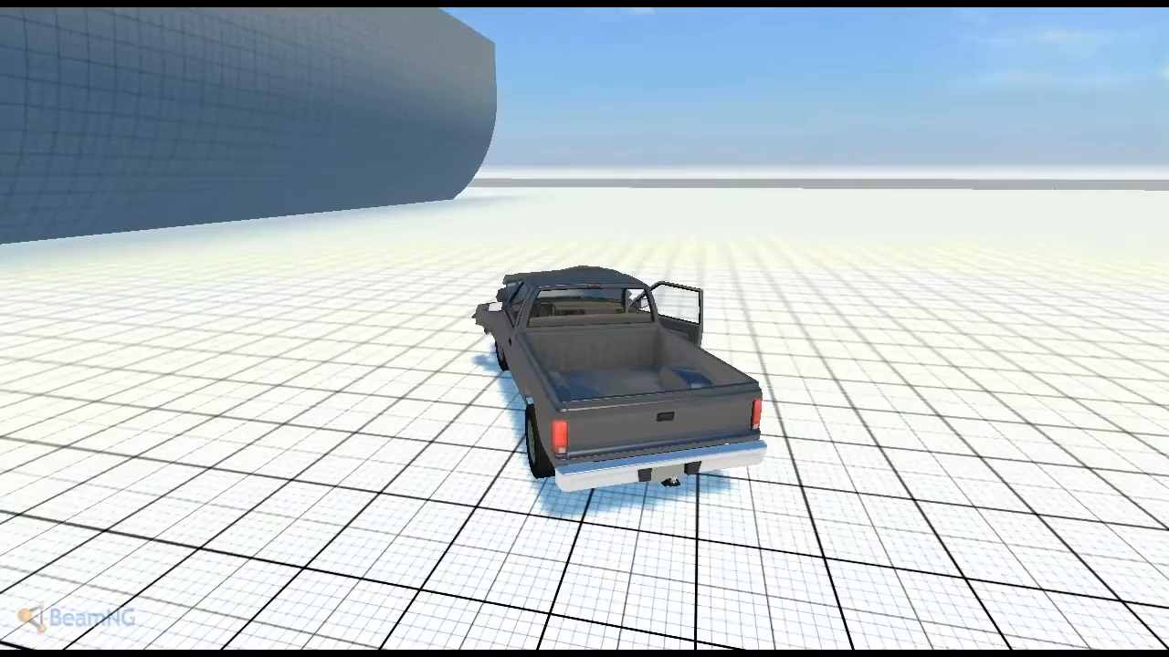
key("c")
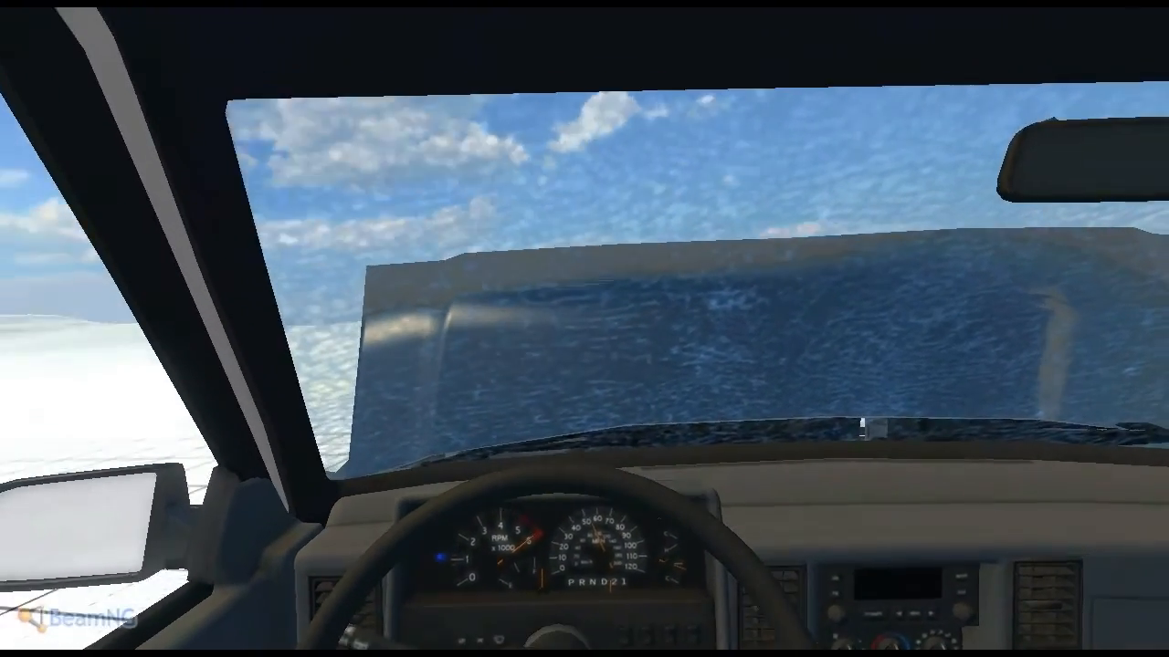
key("c")
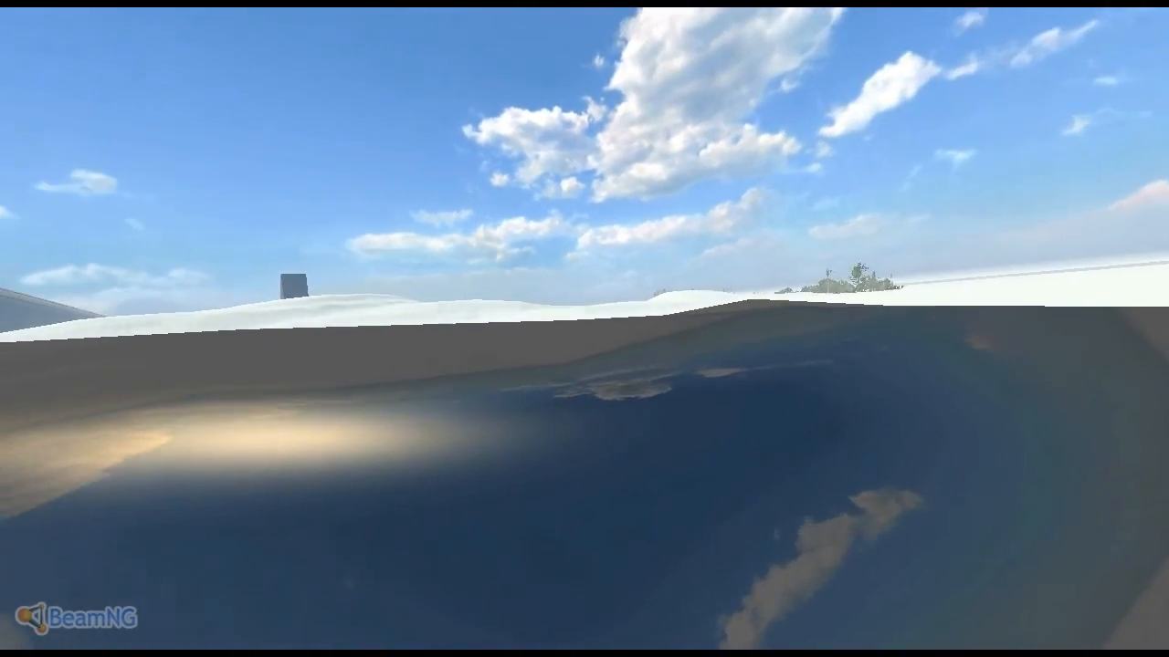
key("c")
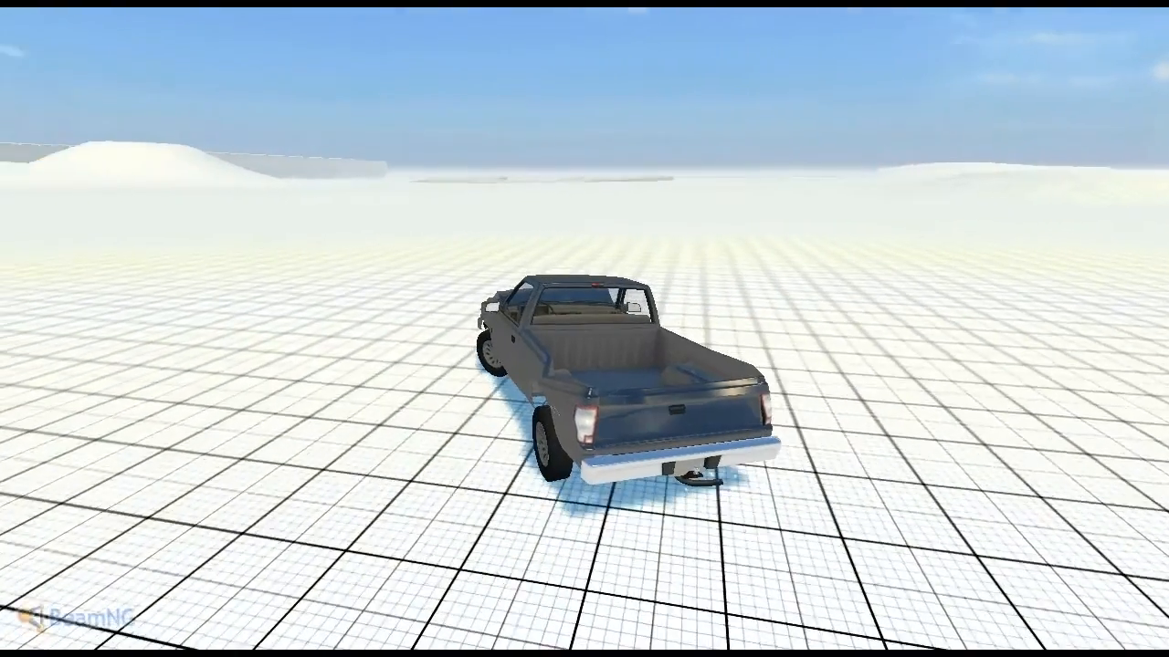
key("c")
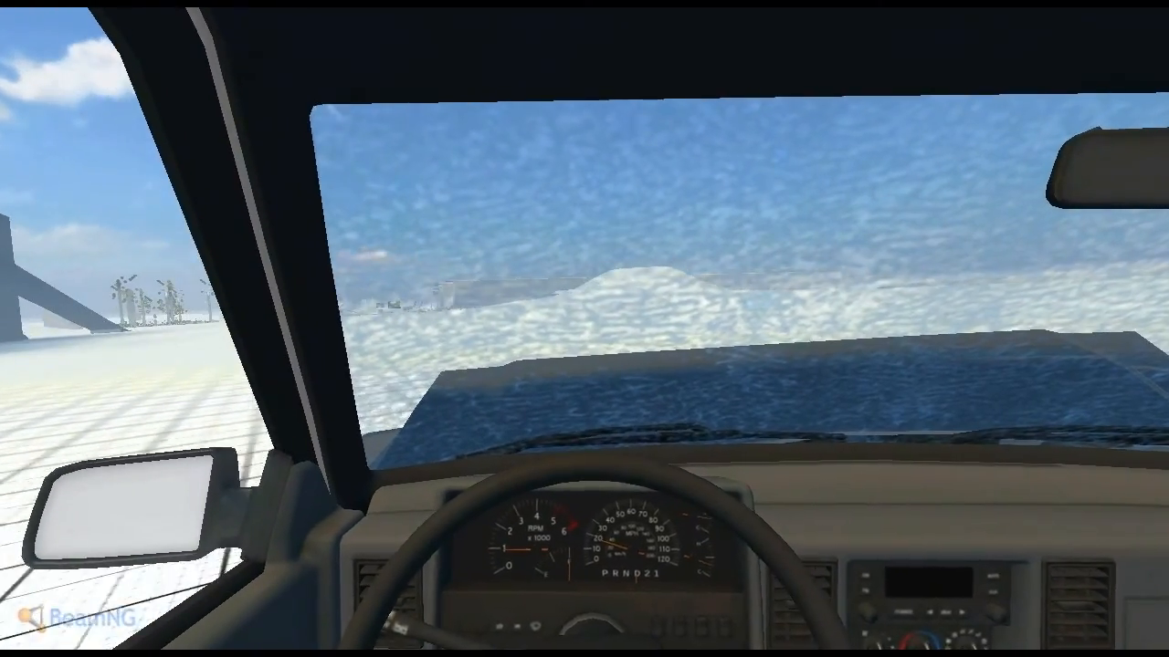
key("c")
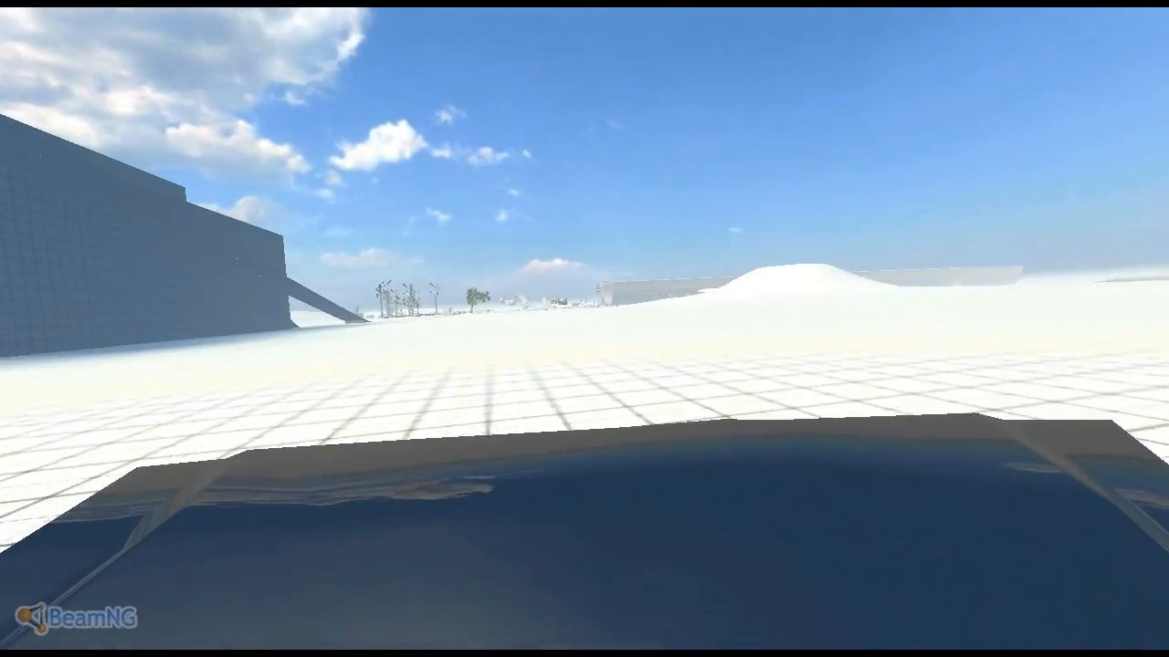
key("c")
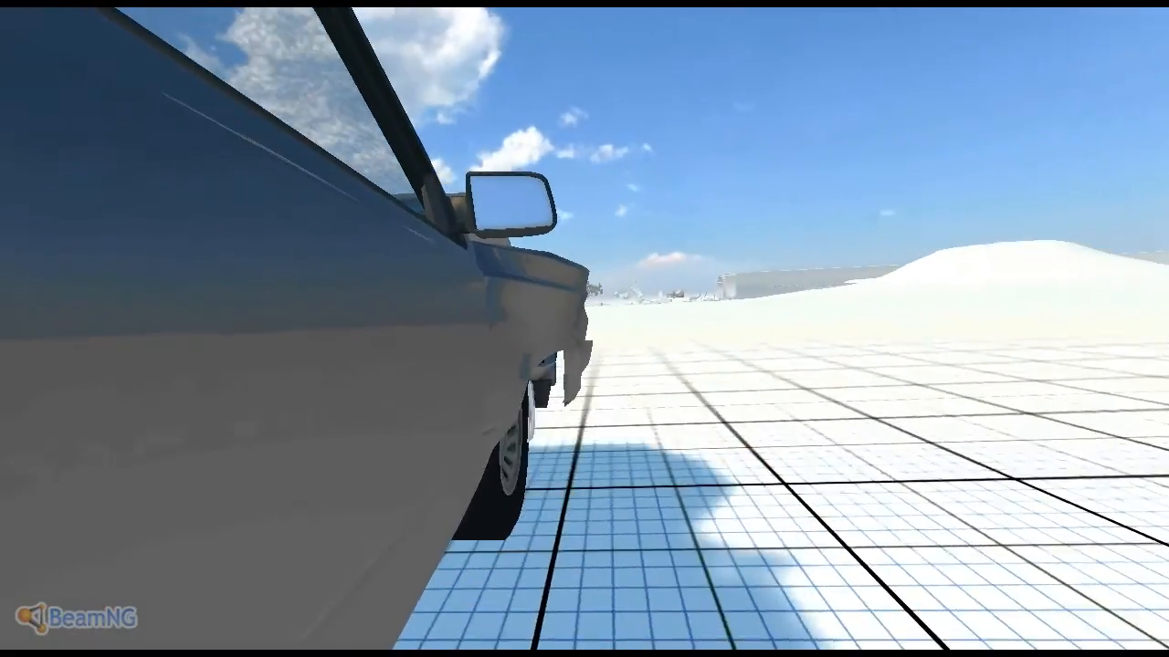
key("c")
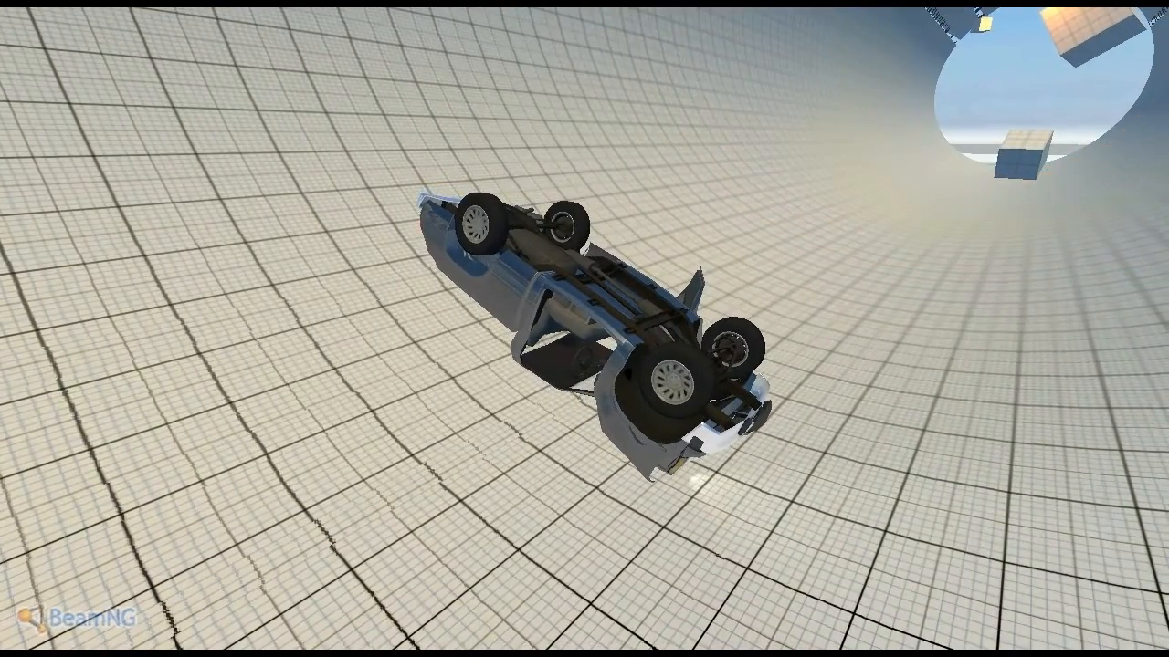
key("r")
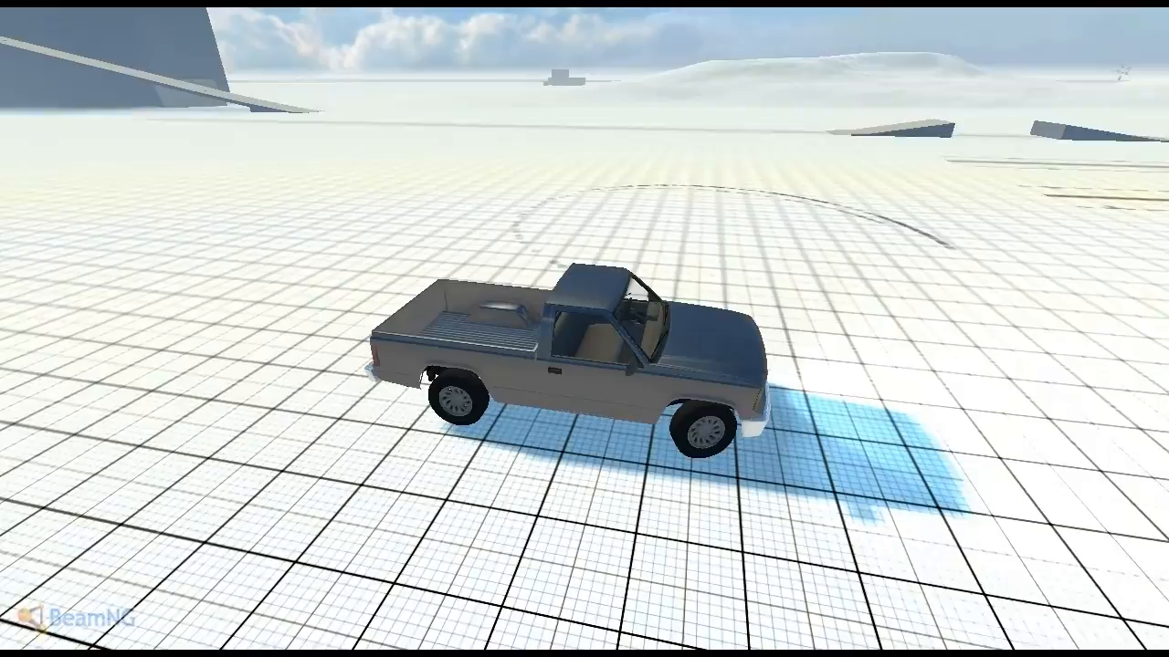
left_click_drag(585, 329, 821, 329)
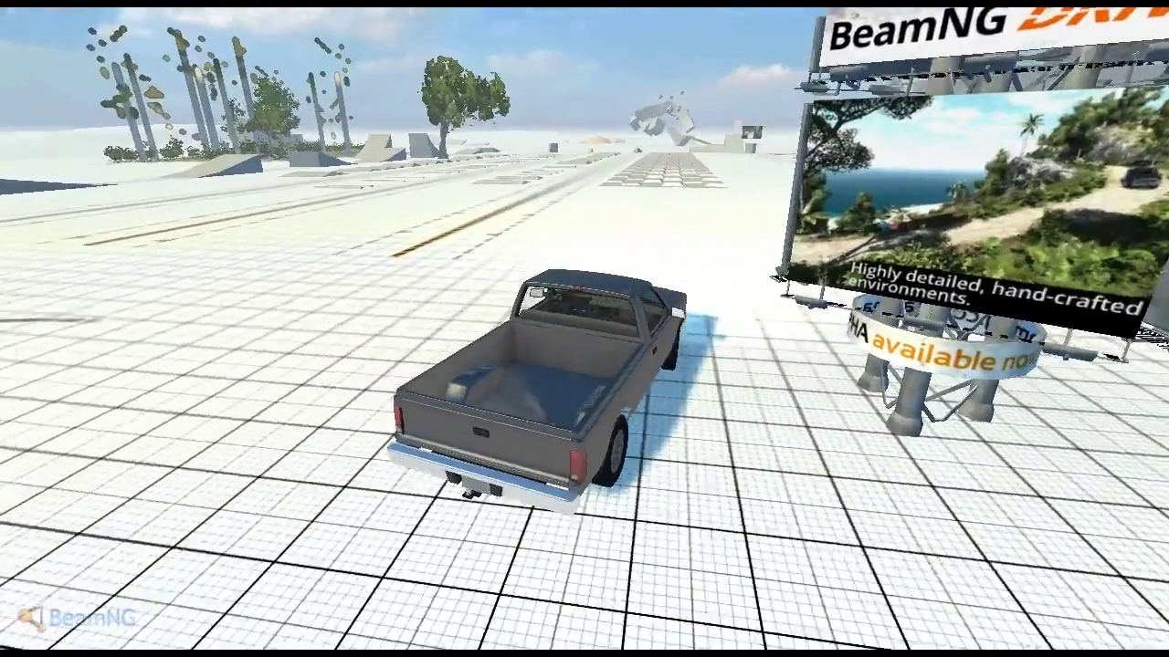
left_click_drag(584, 329, 694, 329)
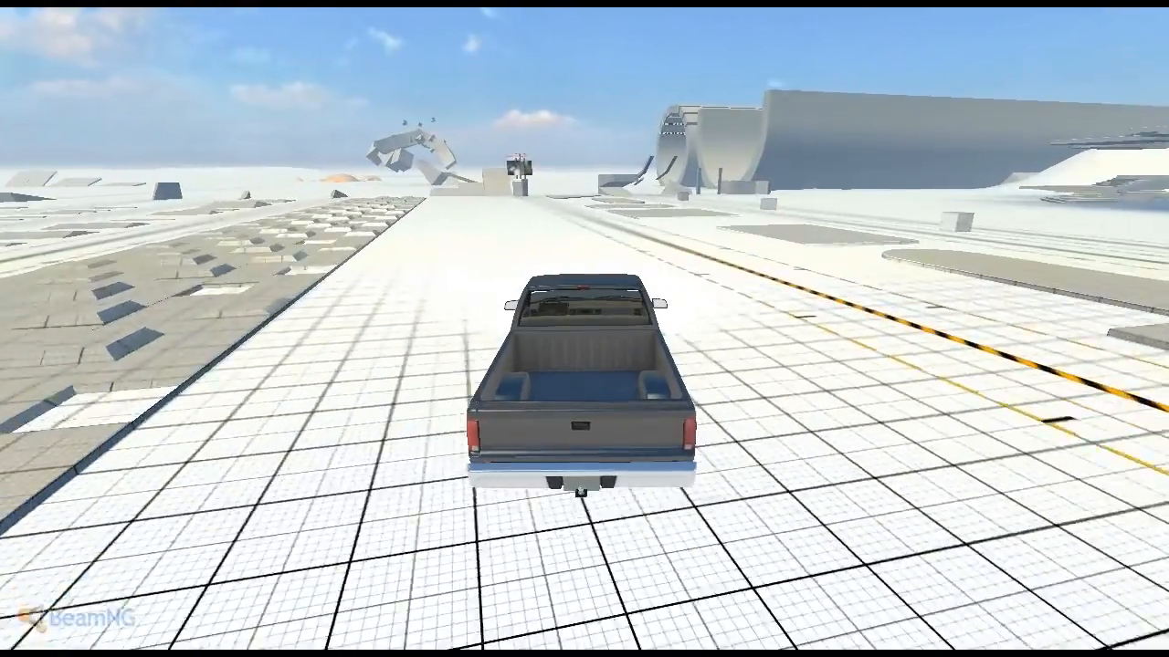
key("Up")
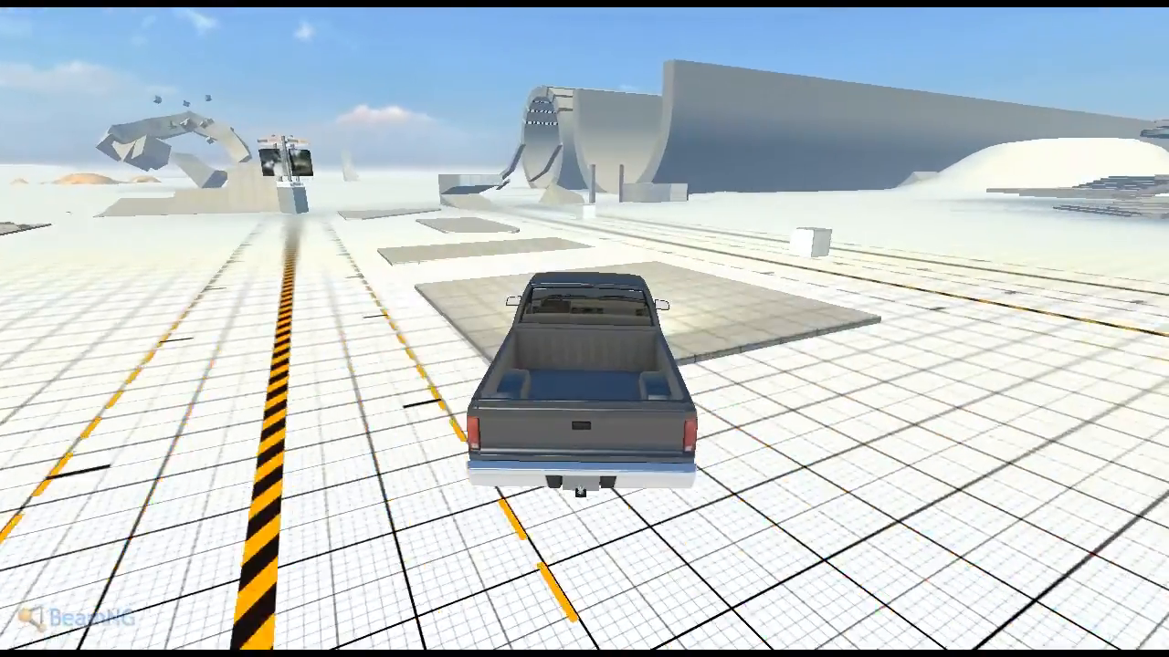
key("Up")
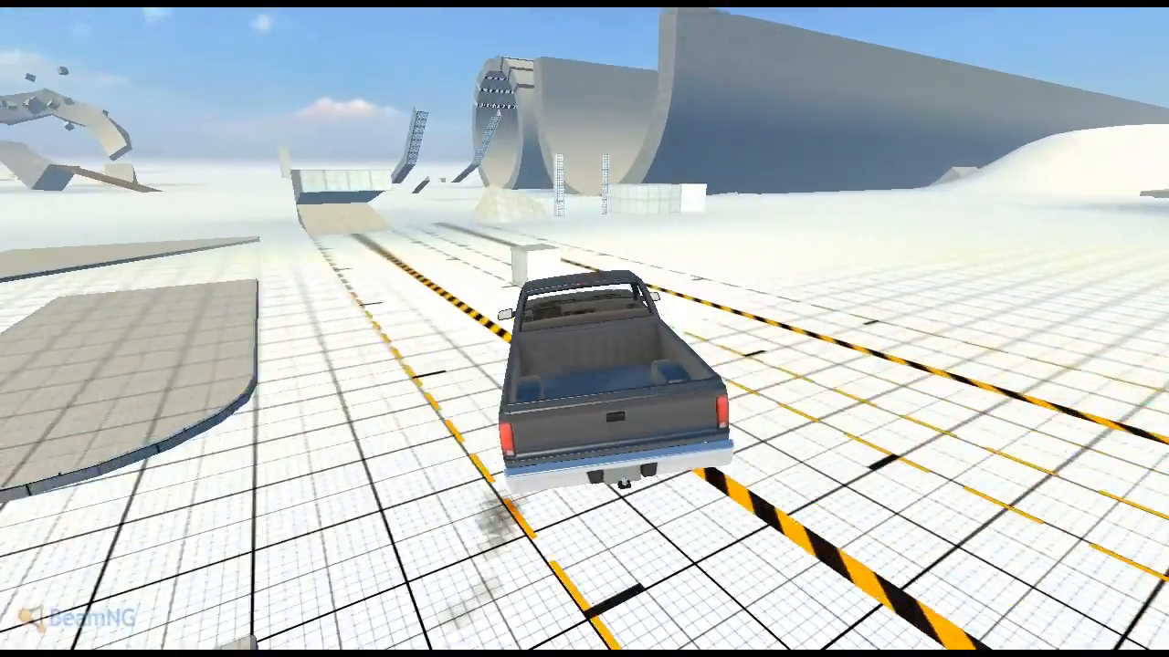
key("Left")
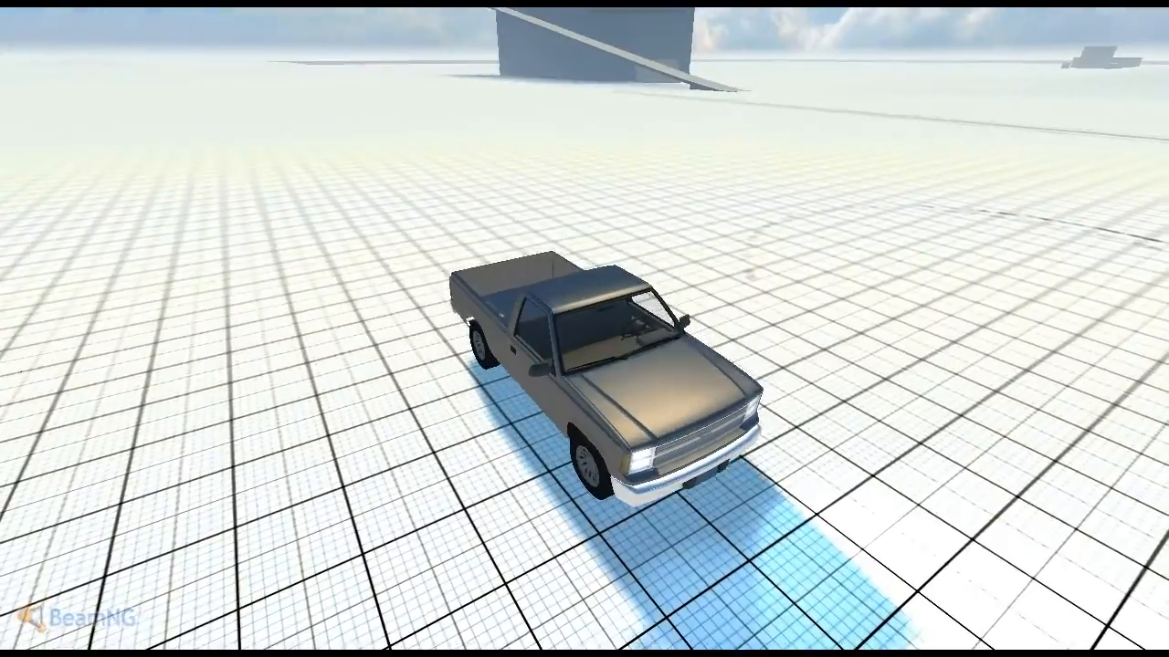
mouse_move(584, 365)
left_mouse_down()
mouse_move(584, 274)
mouse_move(584, 456)
left_mouse_up()
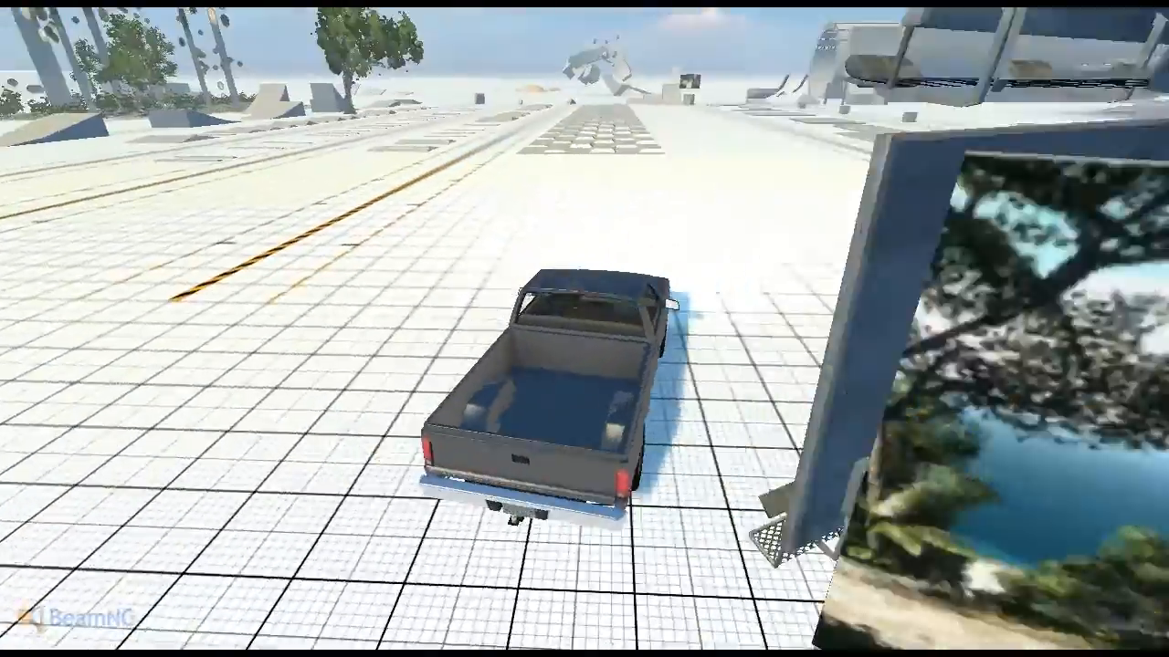
key("Up")
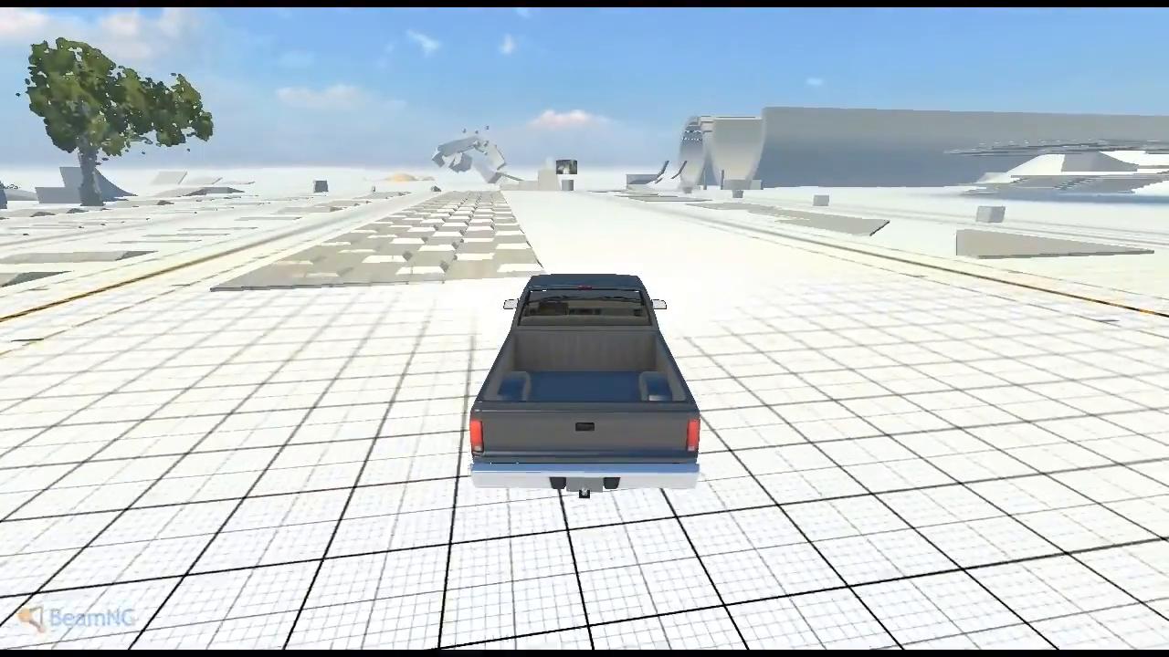
key("Up")
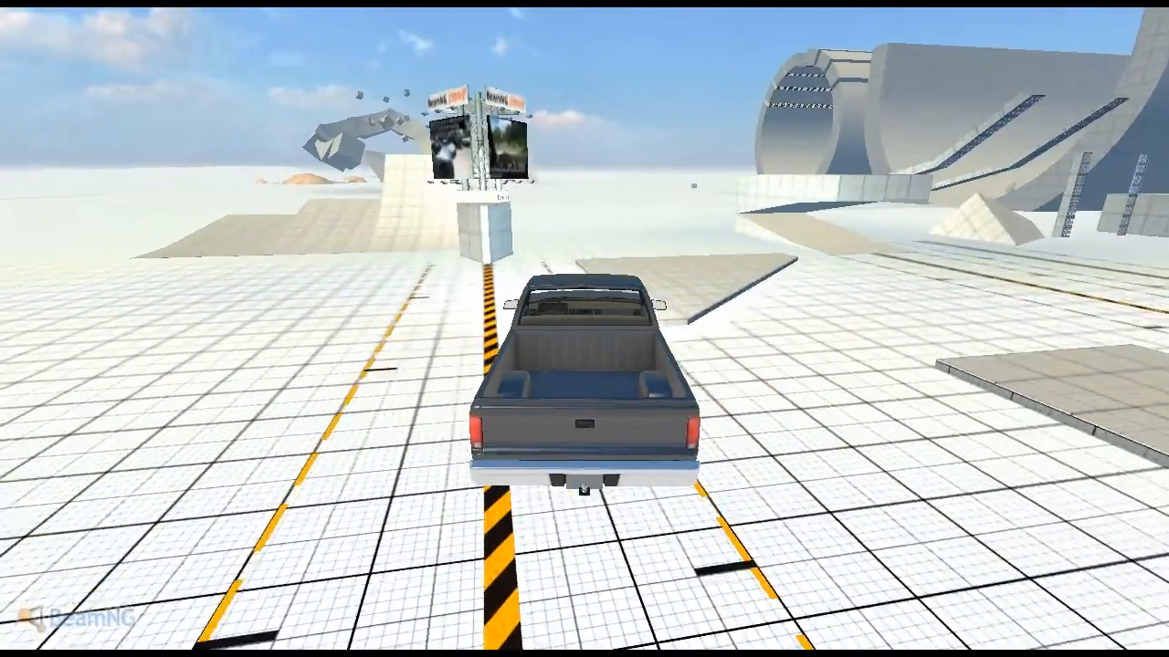
key("Up")
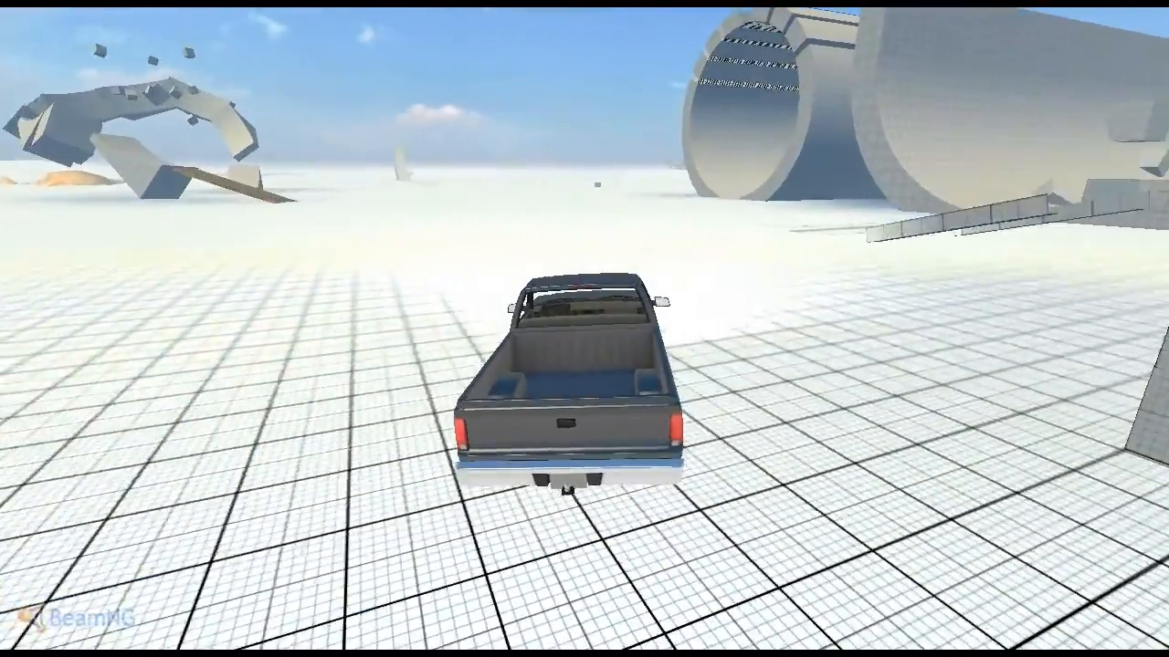
key("Up")
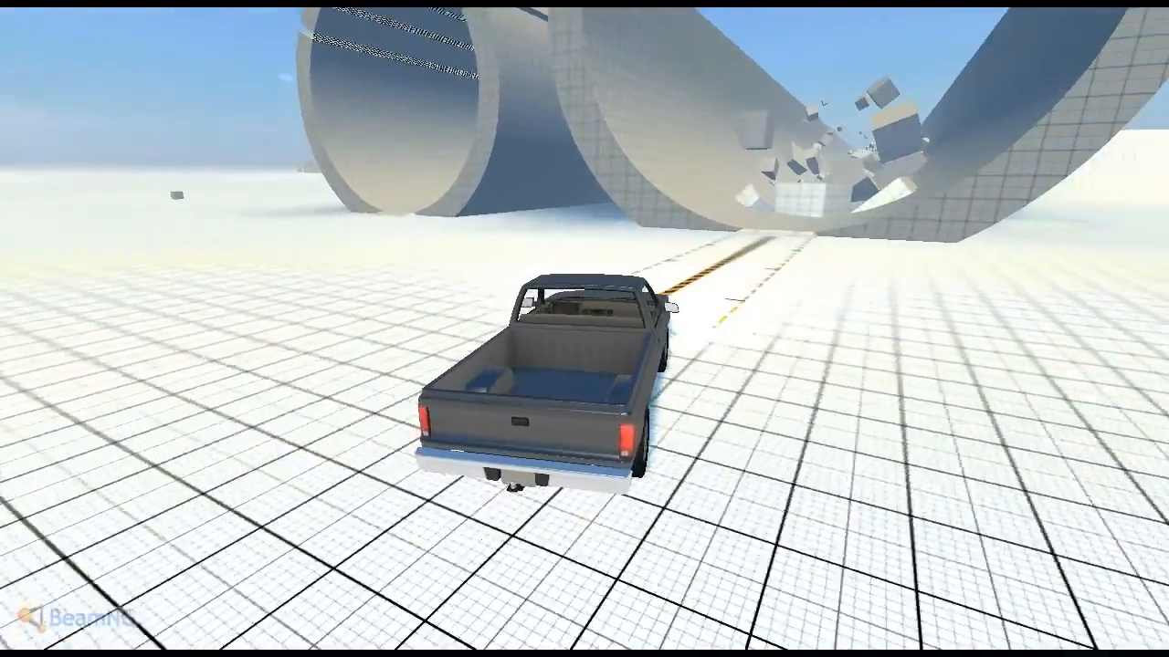
key("Up")
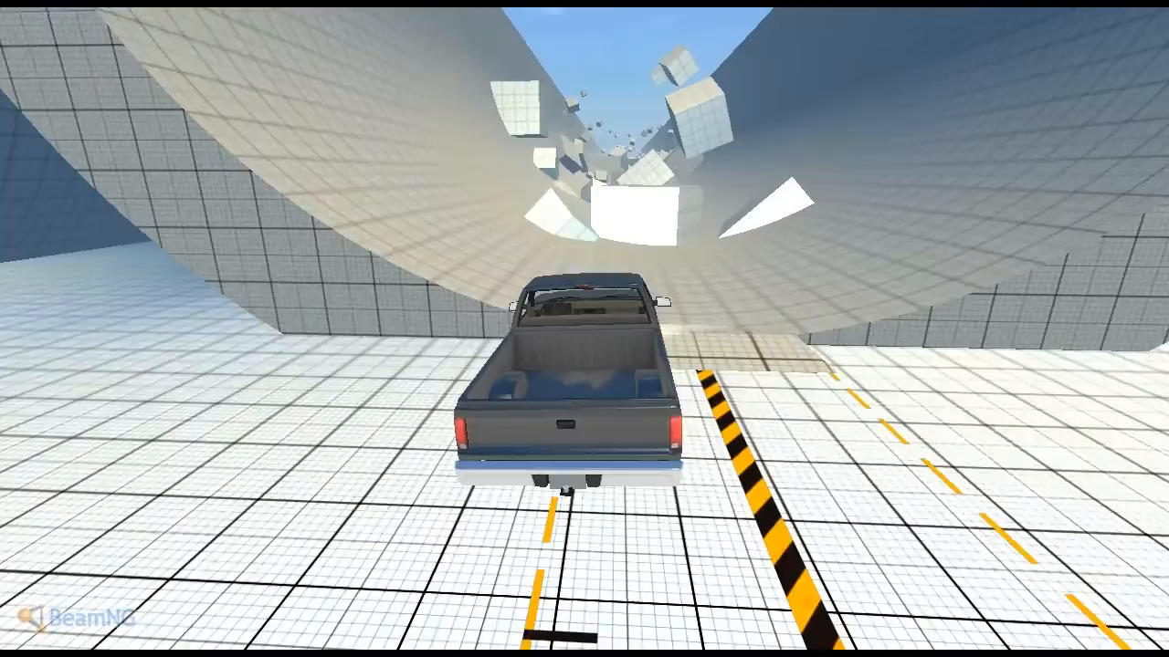
key("Up")
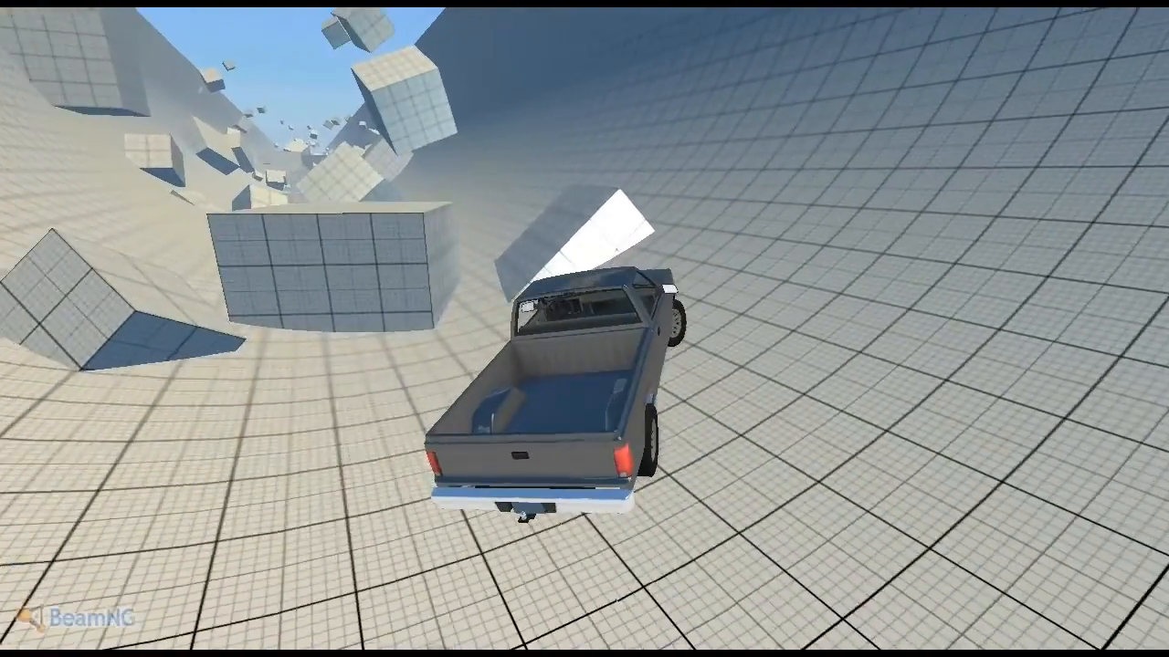
key("Up")
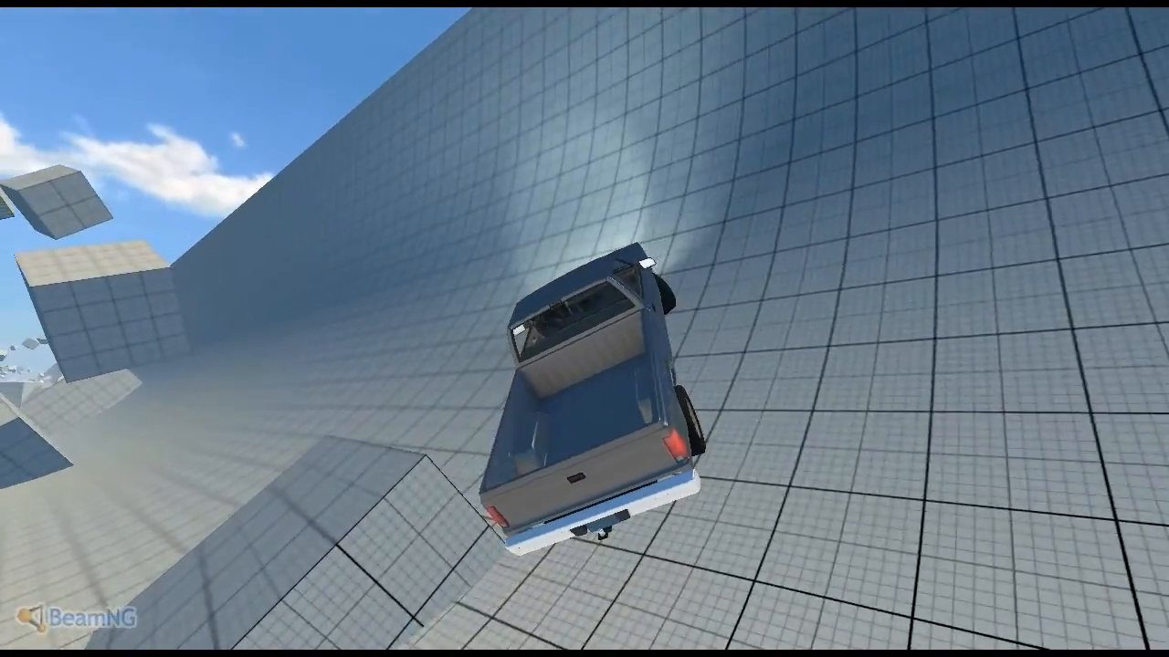
key("Up")
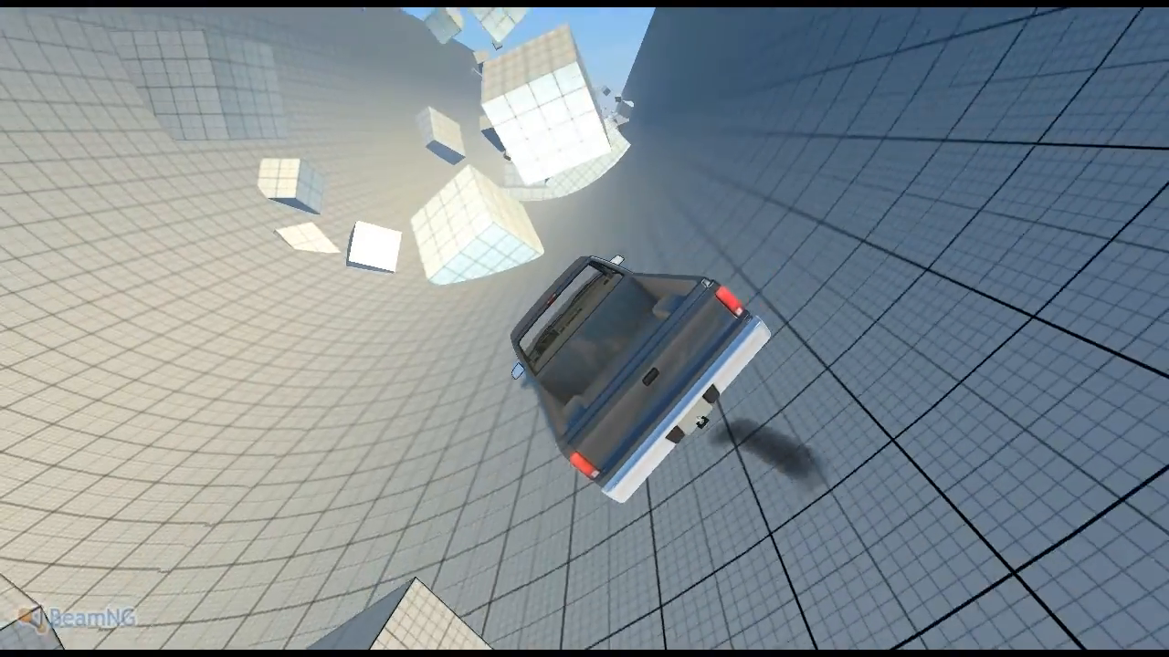
key("Up")
key("Up")
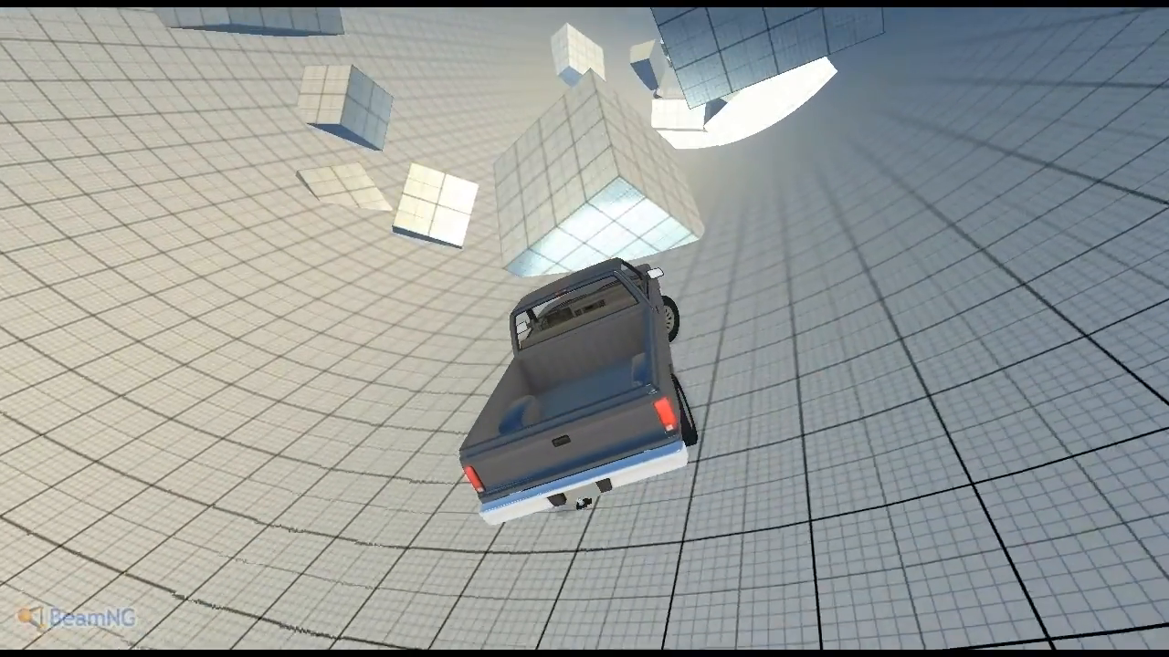
key("Up")
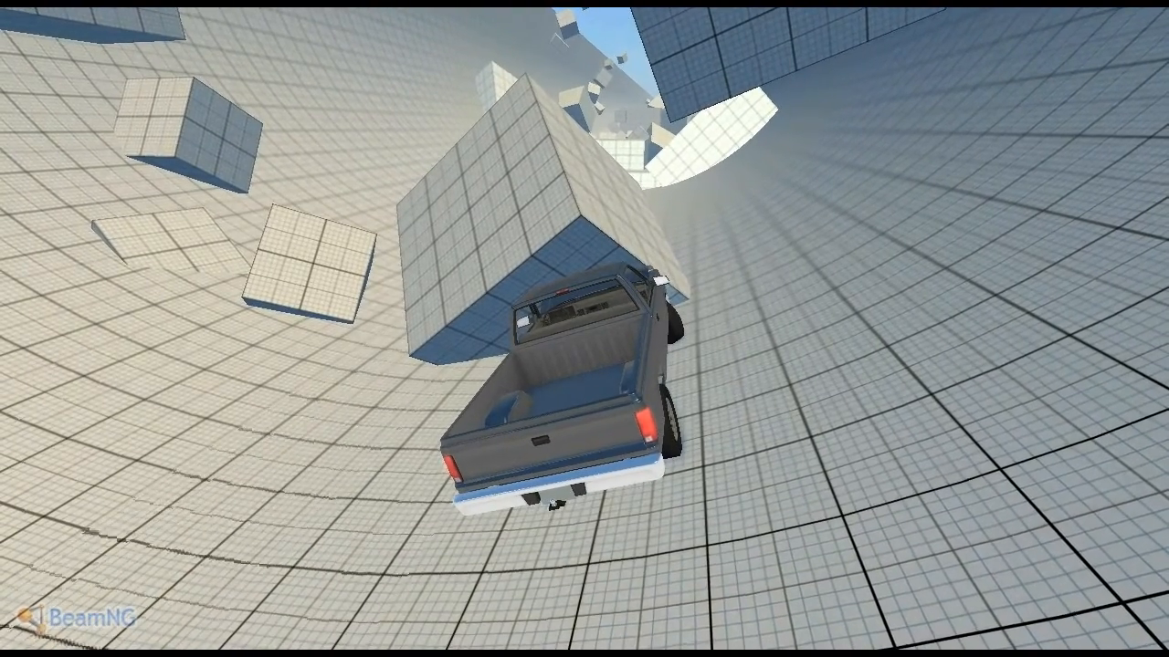
key("Up")
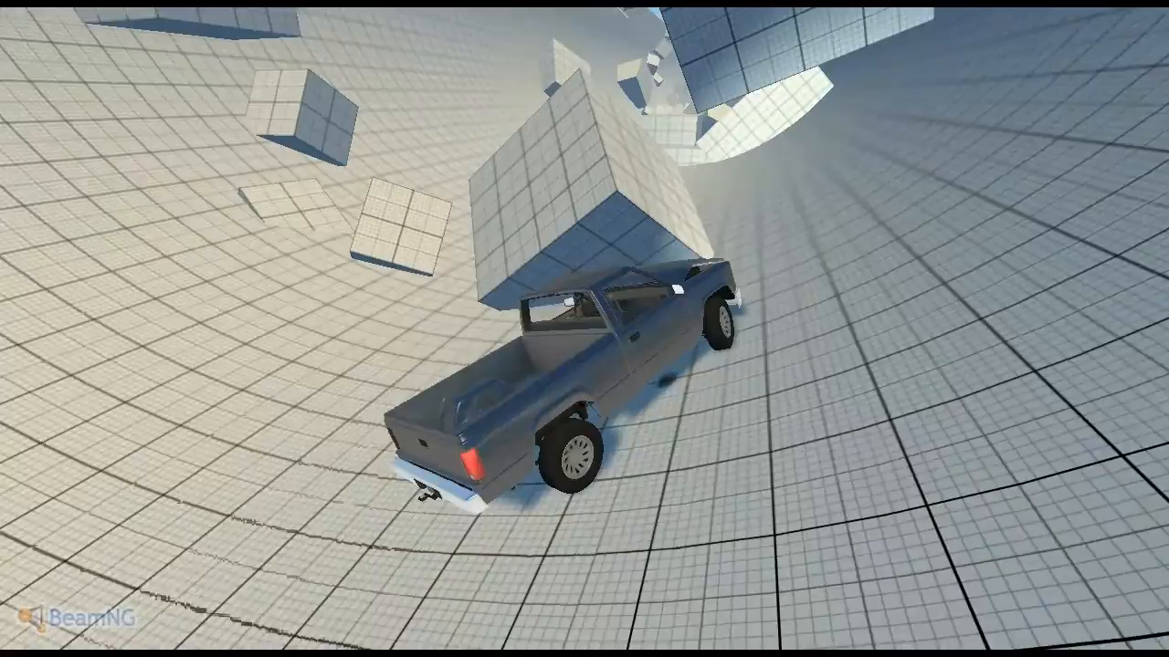